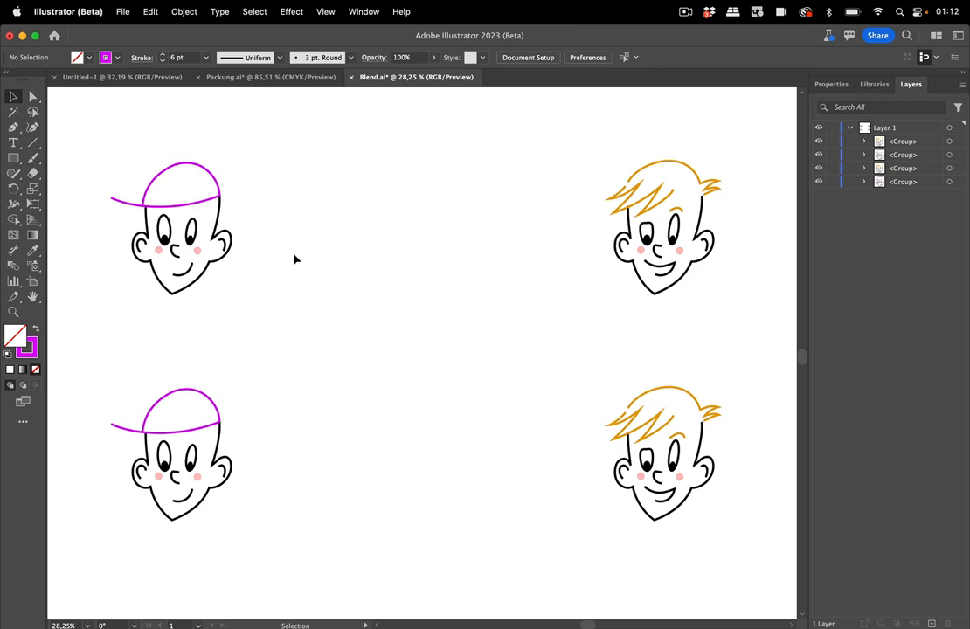
Step: Check the default spacing, orientation and New Blend settings in the Blend Options
double_click(12, 274)
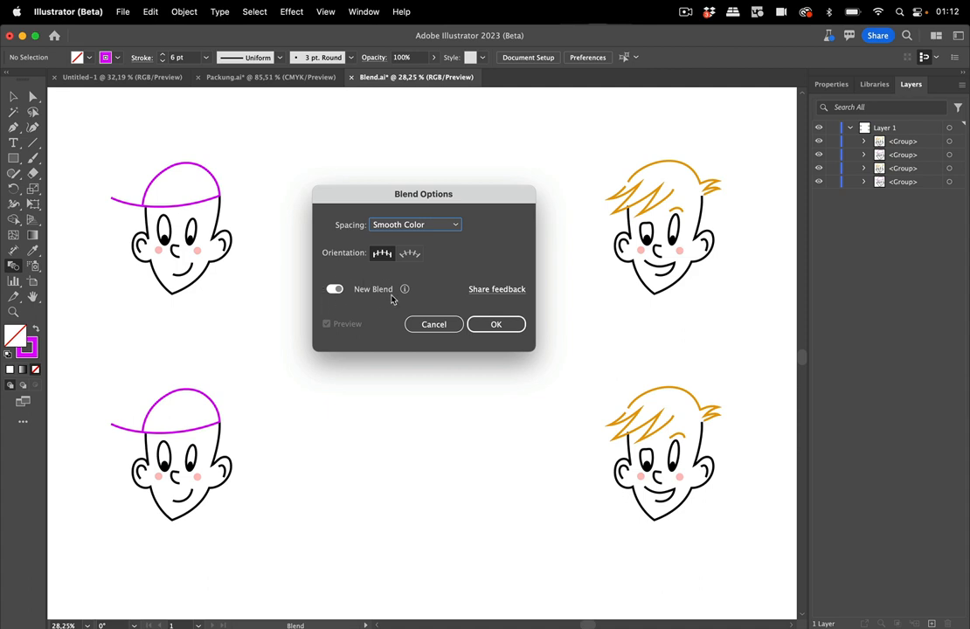
left_click(427, 324)
left_click(13, 97)
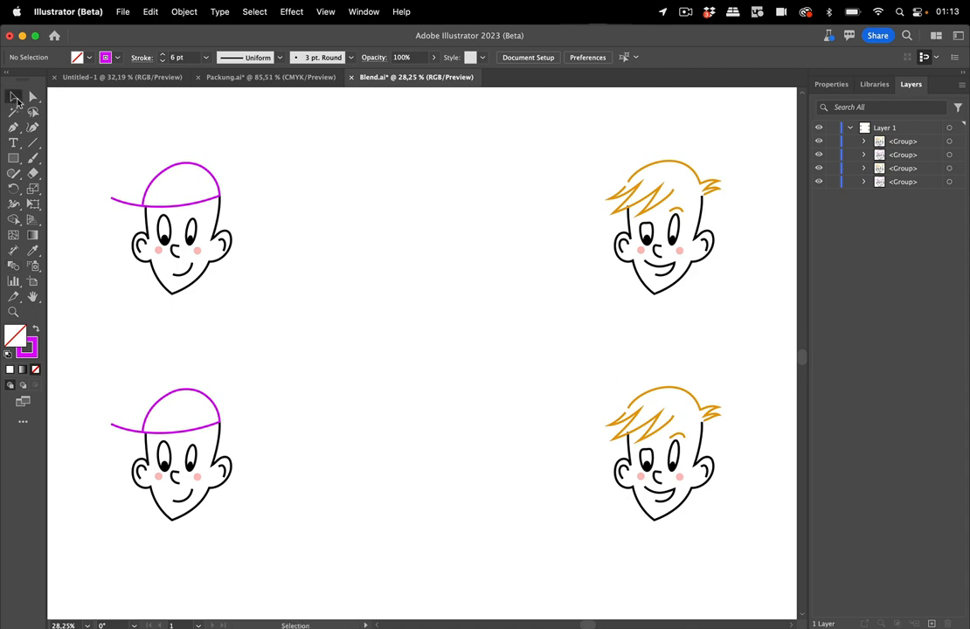
Step: Make a blend between the cap face and the blond-haired face in the upper row
left_click_drag(136, 142, 687, 295)
left_click(184, 11)
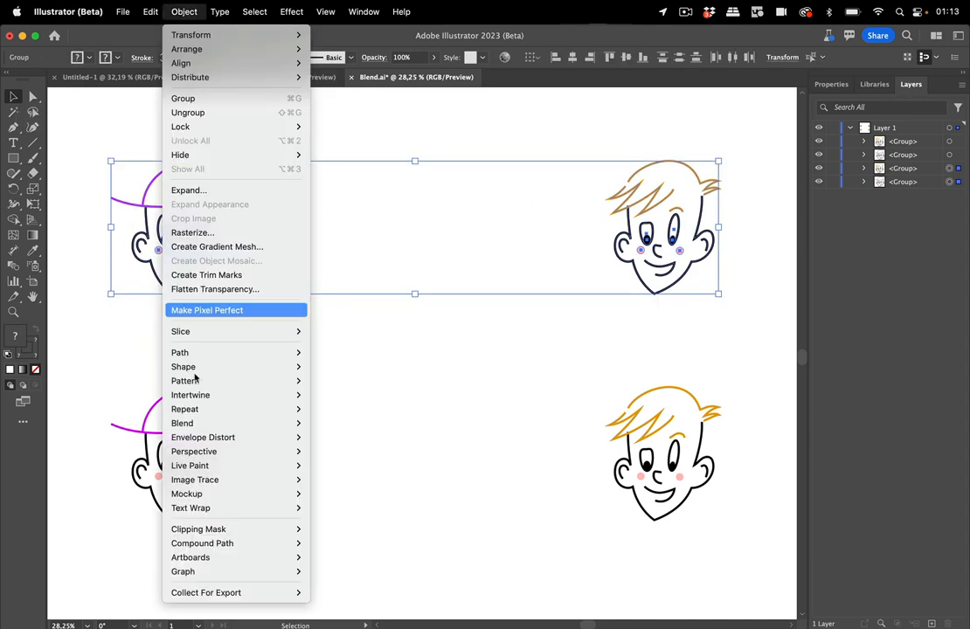
mouse_move(227, 424)
left_click(326, 424)
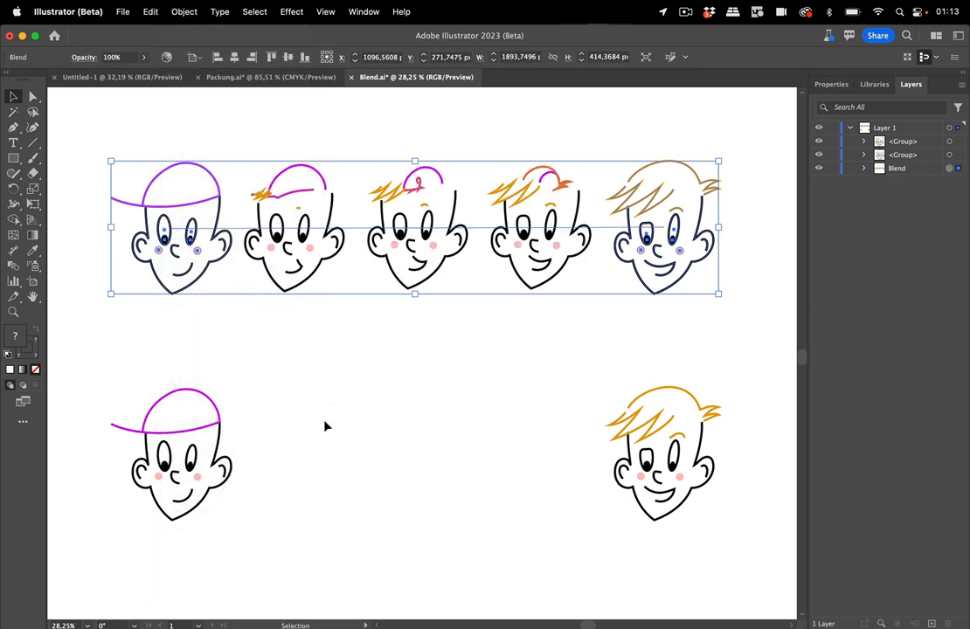
left_click(467, 376)
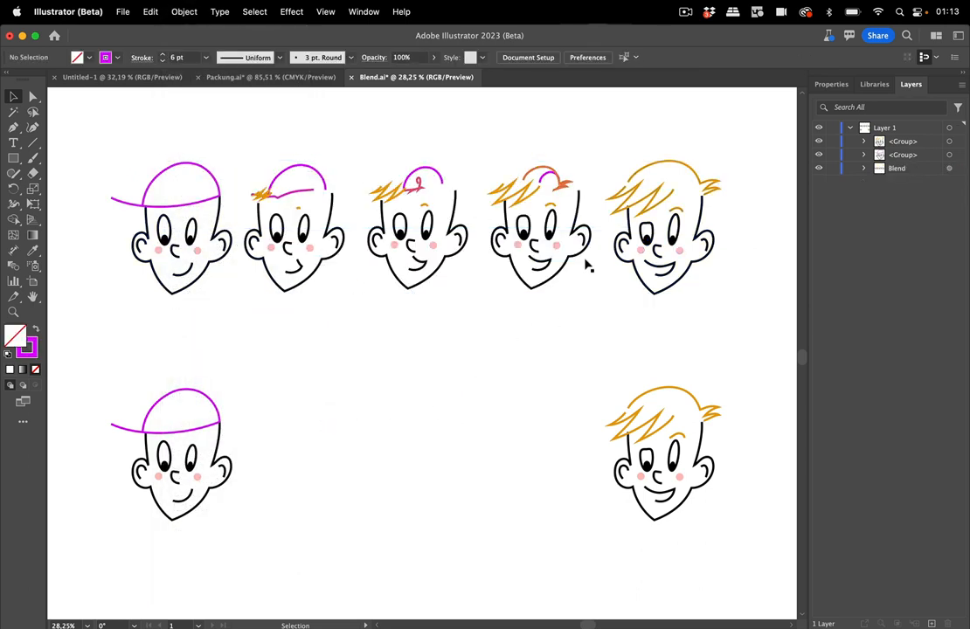
Step: Make a blend between the cap face and the blond-haired face in the lower row
scroll(557, 352, "down", 3)
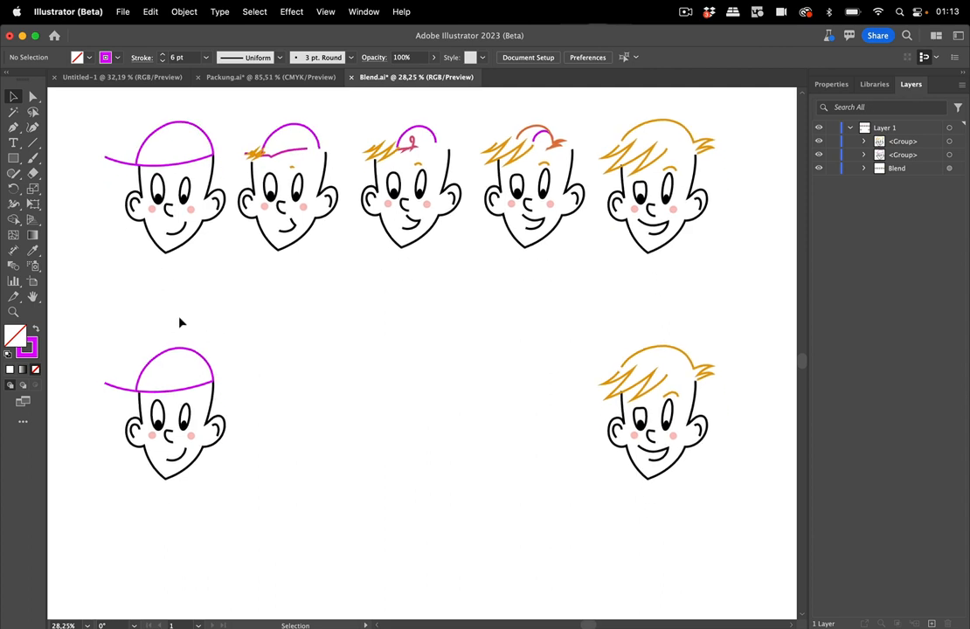
left_click_drag(124, 316, 696, 487)
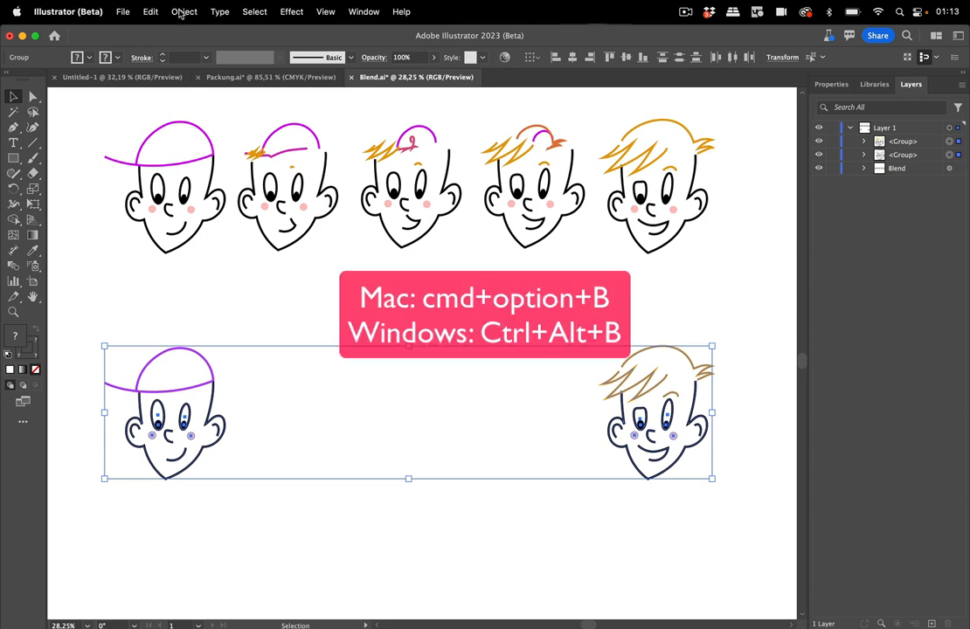
key("super+alt+b")
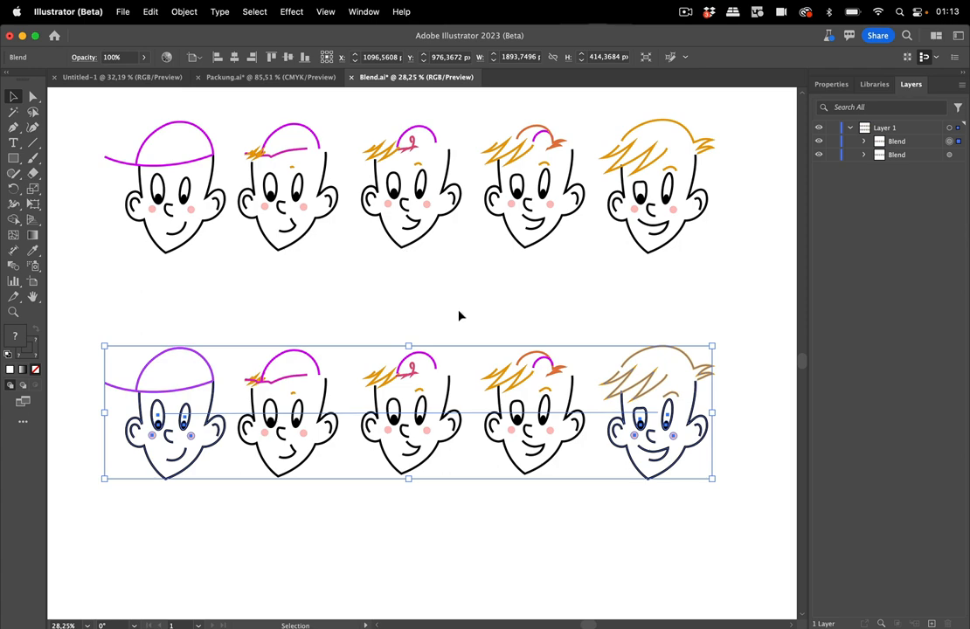
scroll(461, 316, "up", 2)
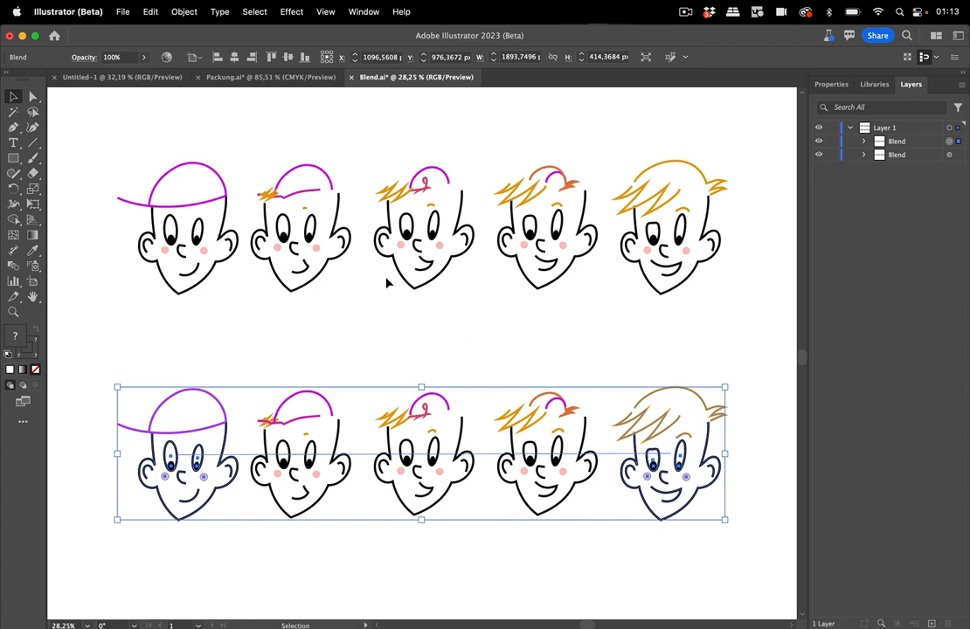
left_click(336, 343)
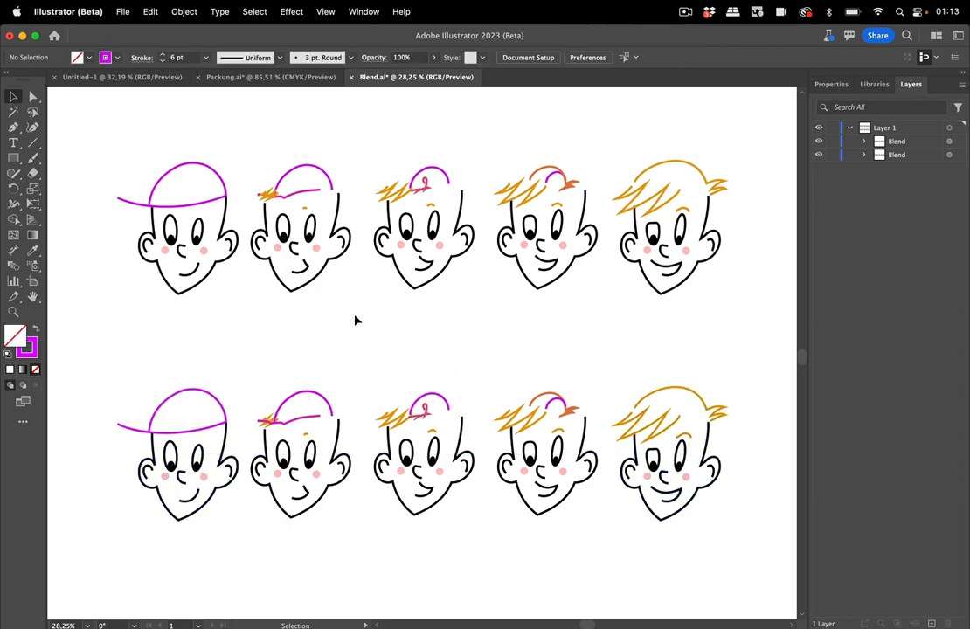
Step: Turn off the New Blend option for the upper row's blend, keeping Smooth Color spacing
left_click(408, 234)
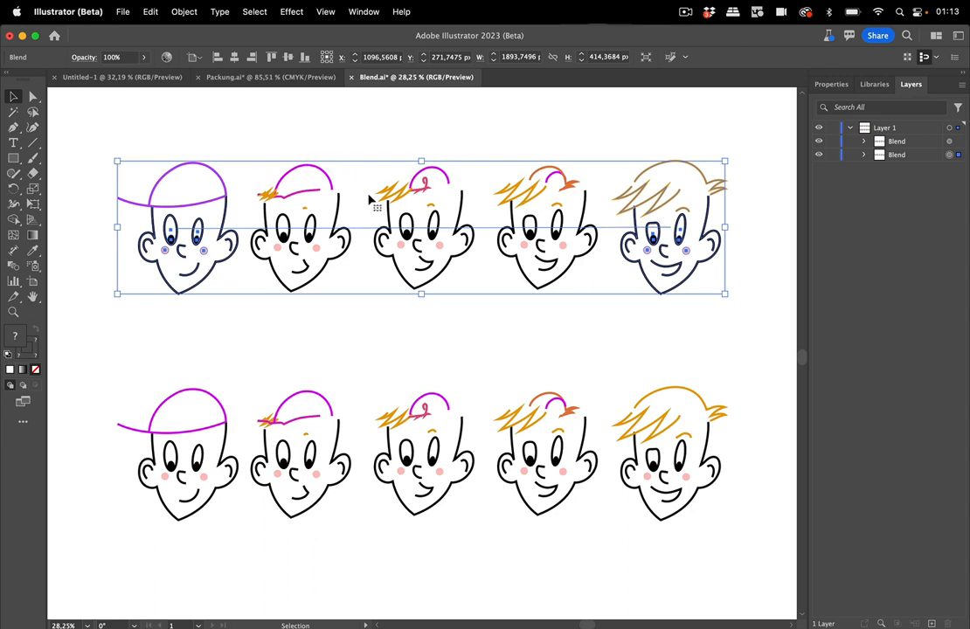
double_click(14, 265)
left_click_drag(355, 287, 465, 369)
left_click(442, 372)
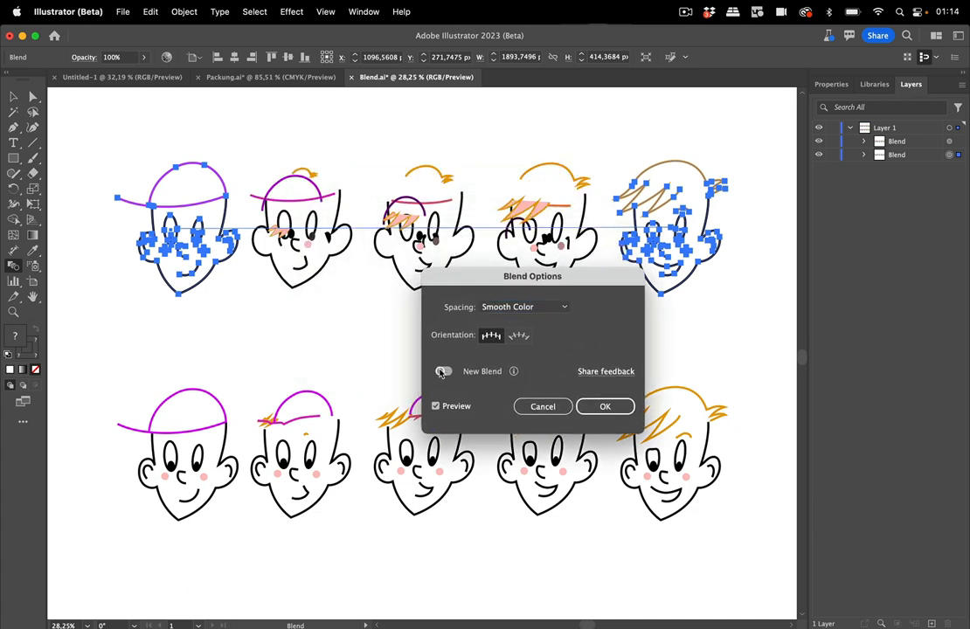
left_click(605, 406)
scroll(542, 358, "down", 2)
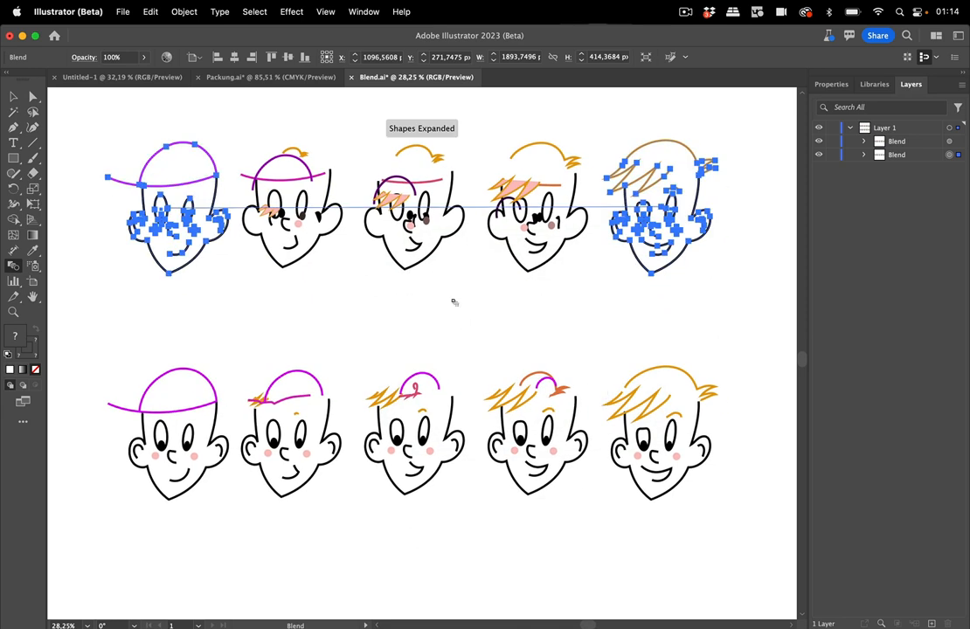
left_click(13, 96)
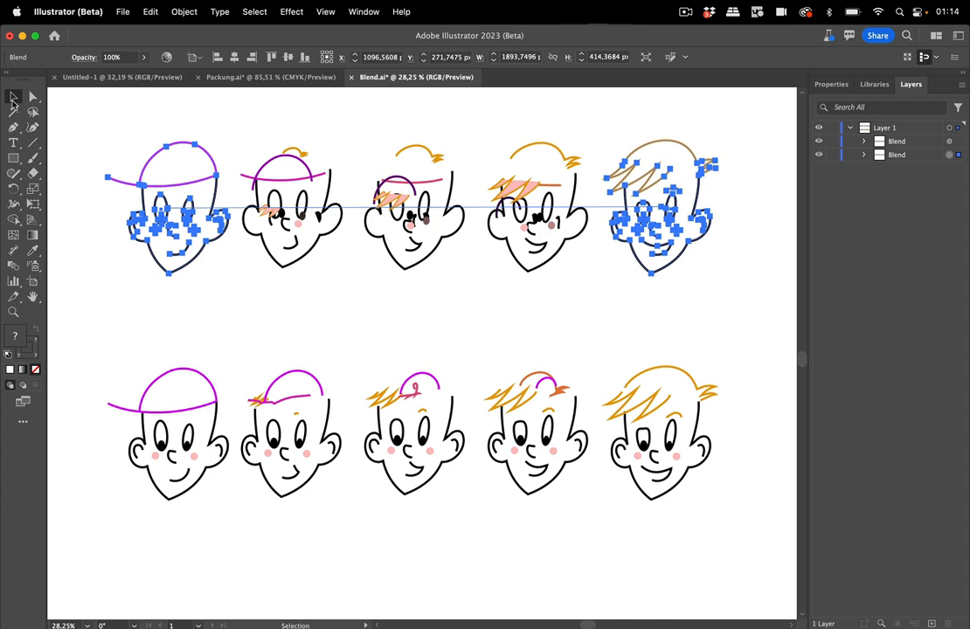
left_click(243, 270)
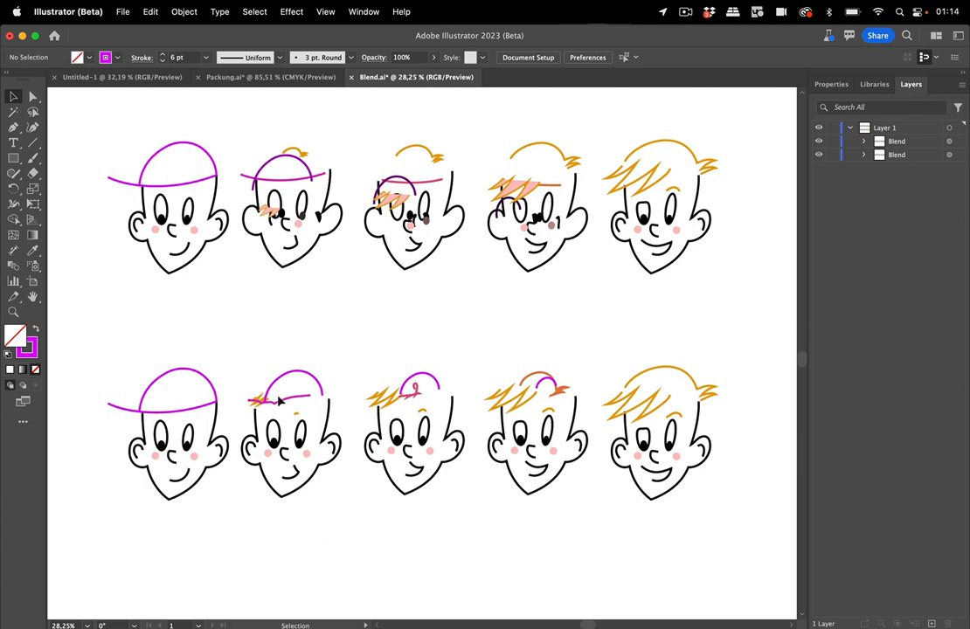
Step: Turn off the New Blend option for the lower row's blend, keeping Smooth Color spacing
left_click(211, 395)
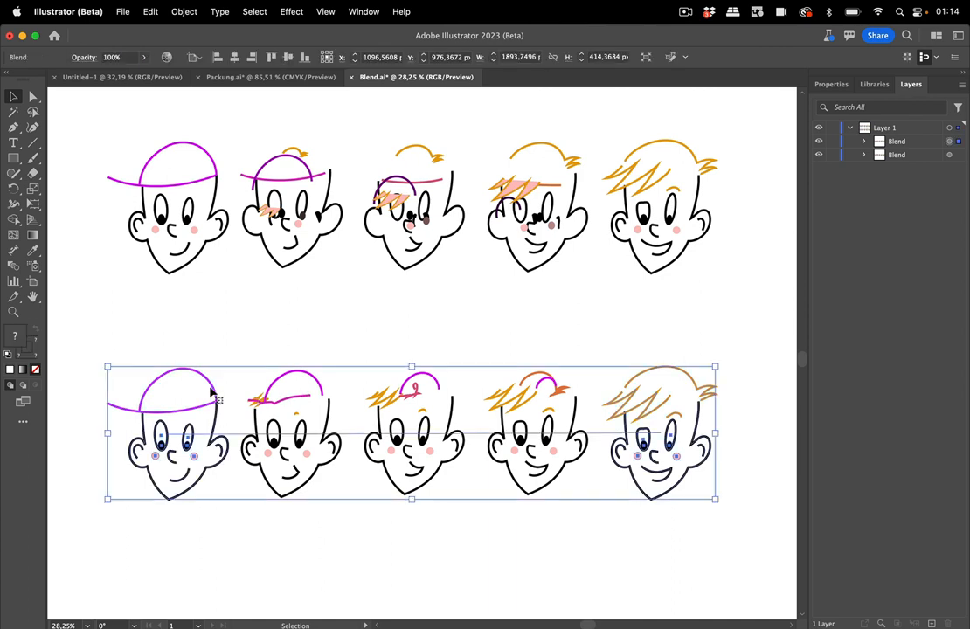
left_click(13, 265)
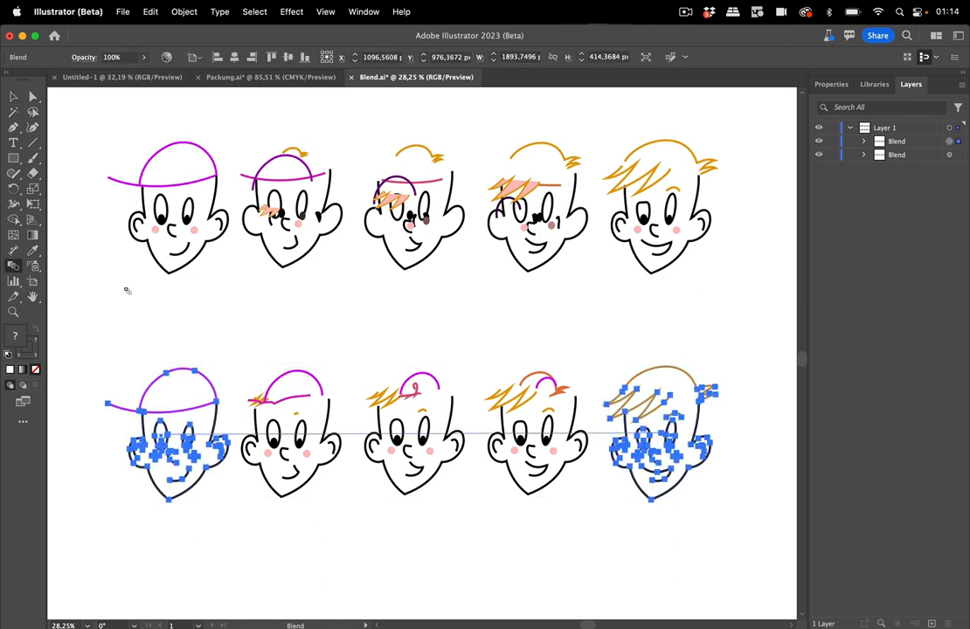
double_click(13, 265)
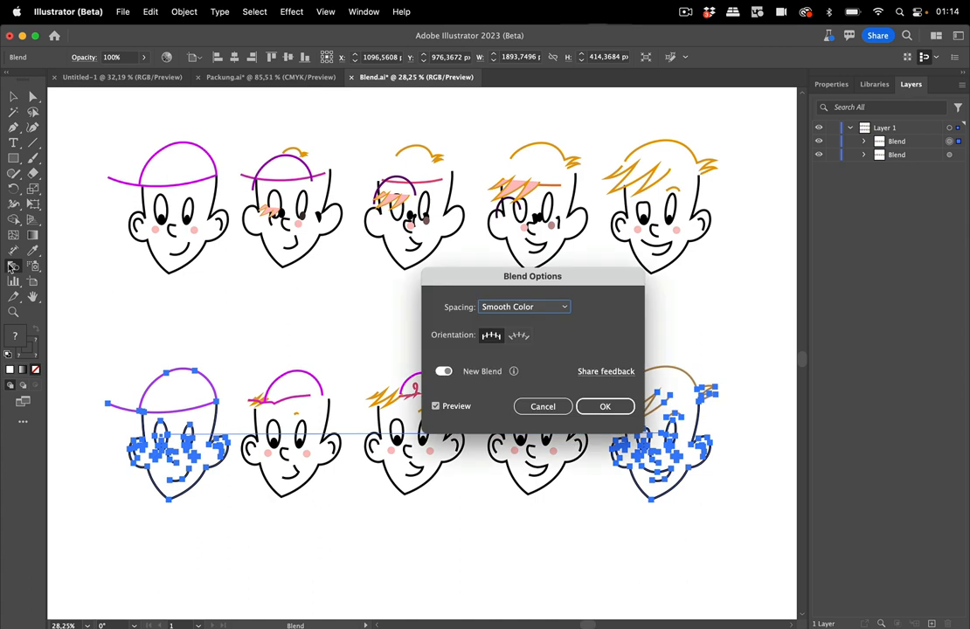
left_click(445, 370)
left_click(605, 406)
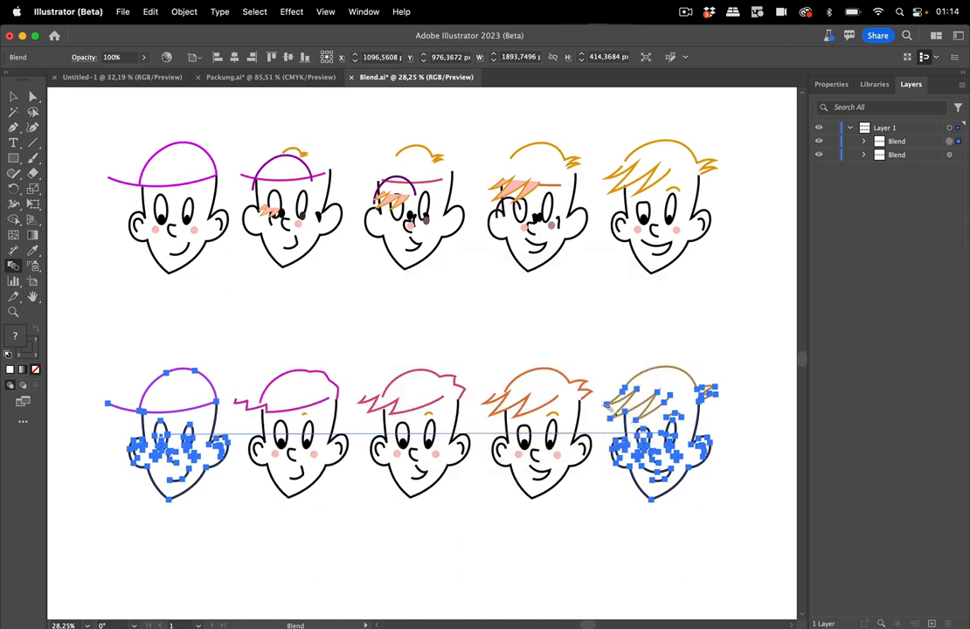
left_click(13, 96)
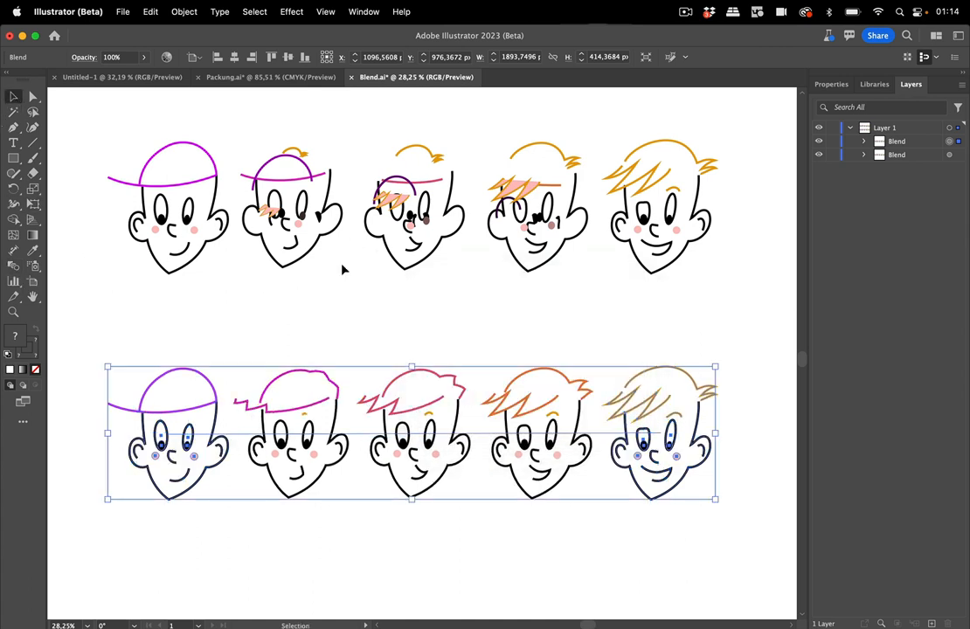
left_click(420, 354)
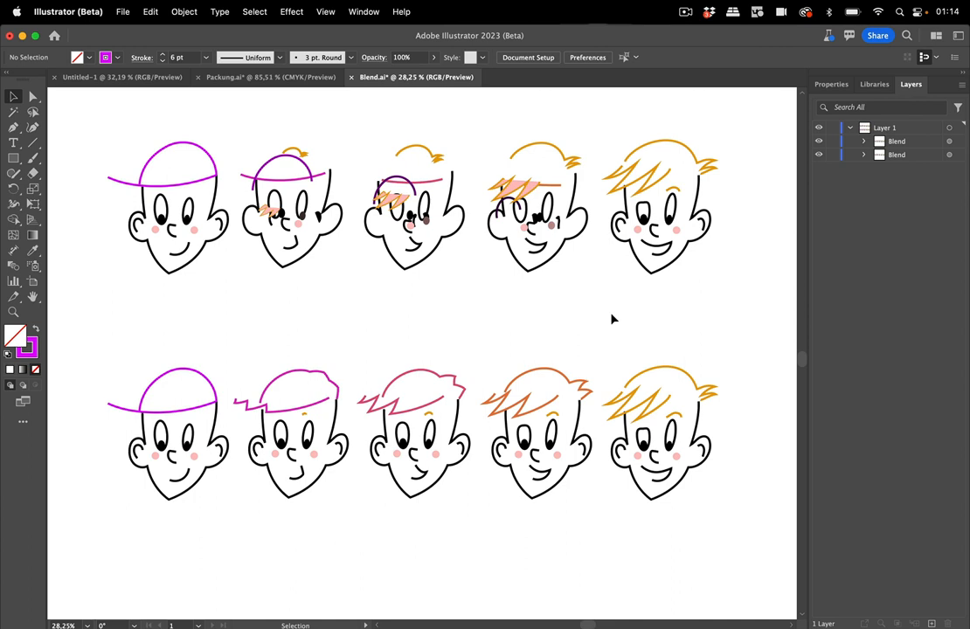
Step: Directly select the first face's cap brim path together with the last face's fringe path in the lower blend
left_click(618, 403)
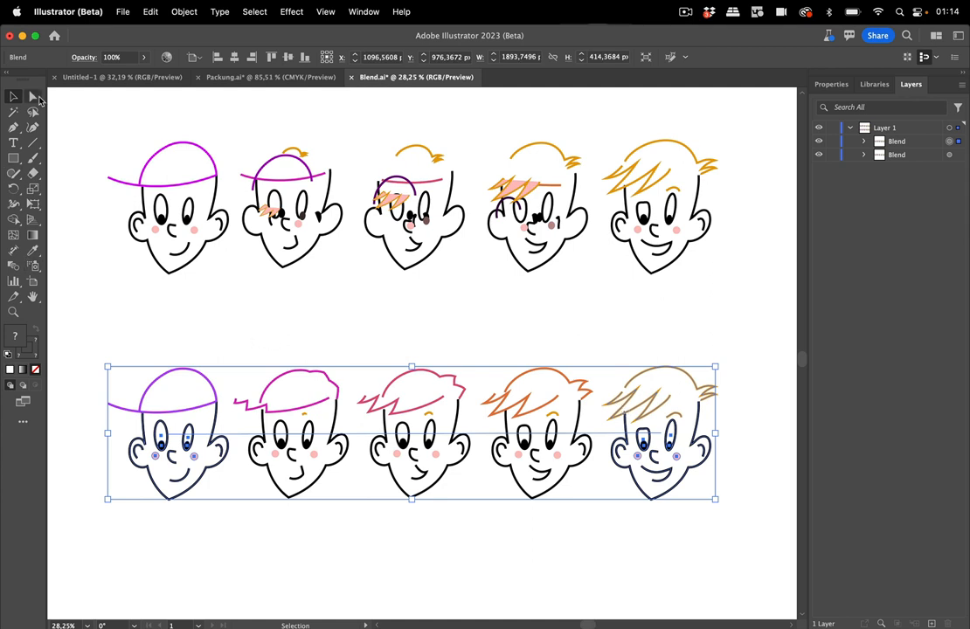
left_click(33, 97)
left_click(118, 253)
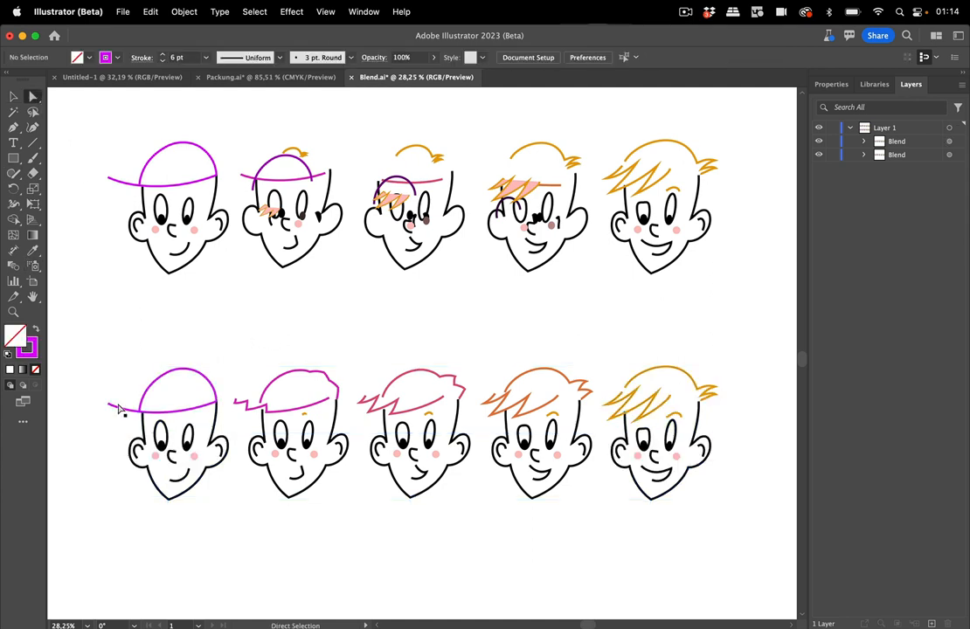
left_click(107, 404)
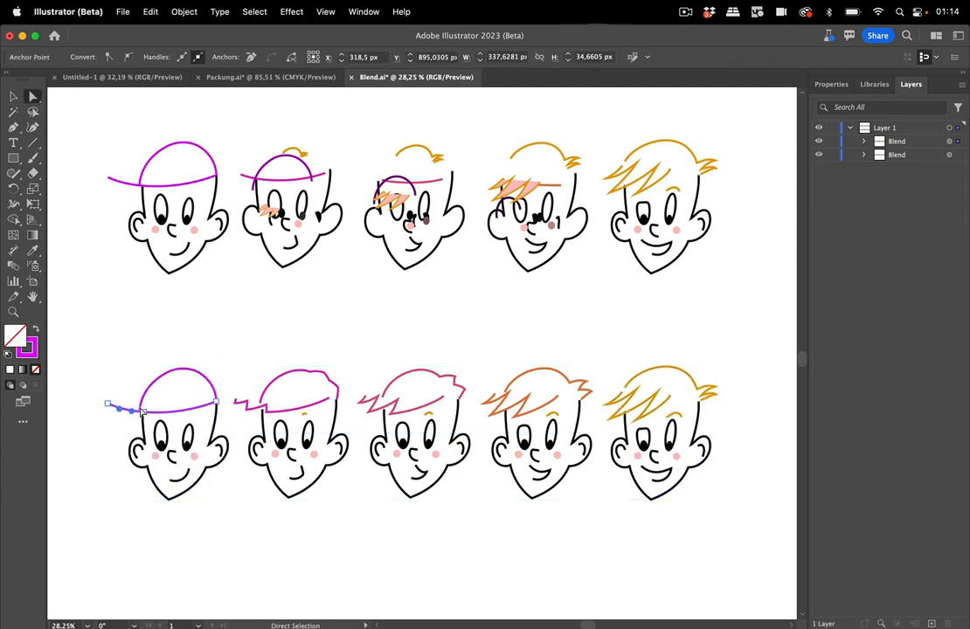
left_click(658, 410, "shift")
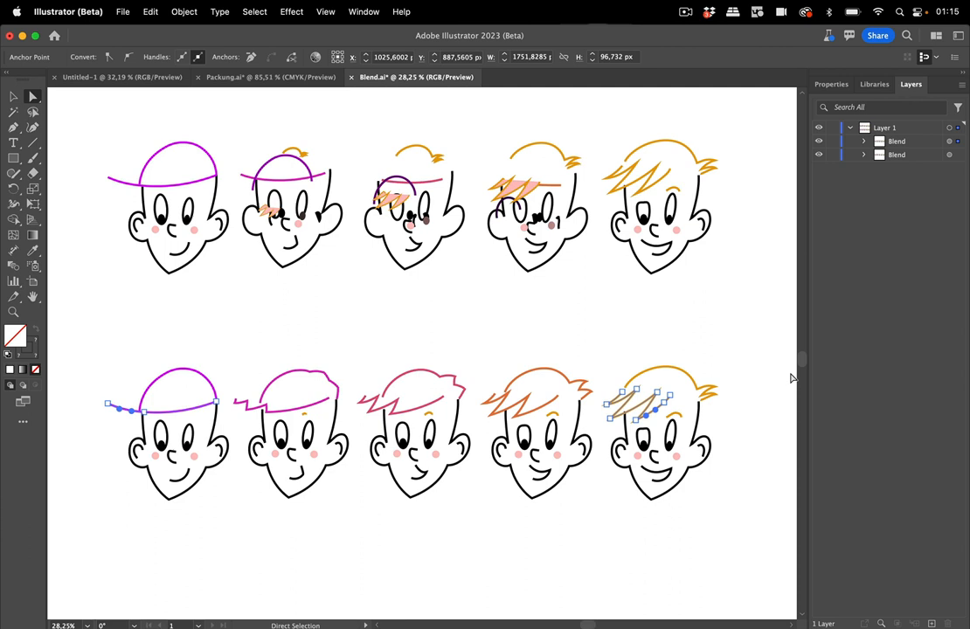
Step: Expand the lower blend and both its face groups to compare the stacking order of the two selected paths
left_click(864, 141)
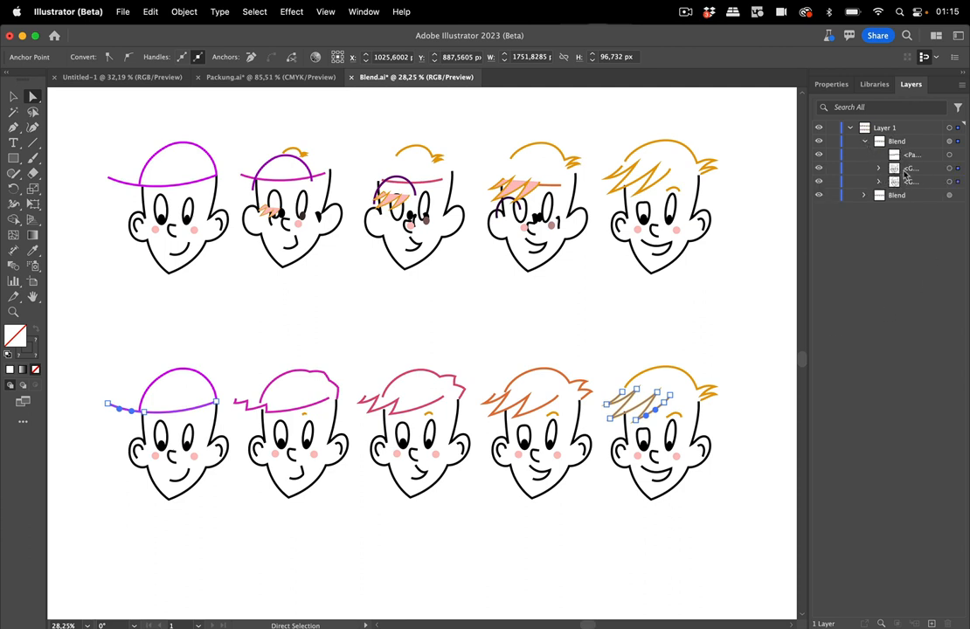
left_click(879, 168)
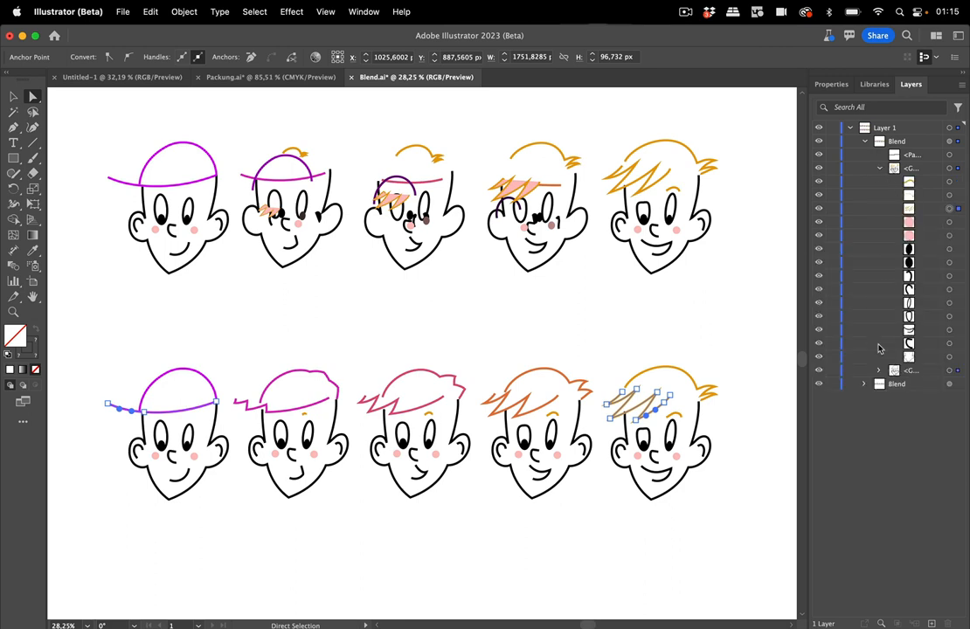
left_click(878, 371)
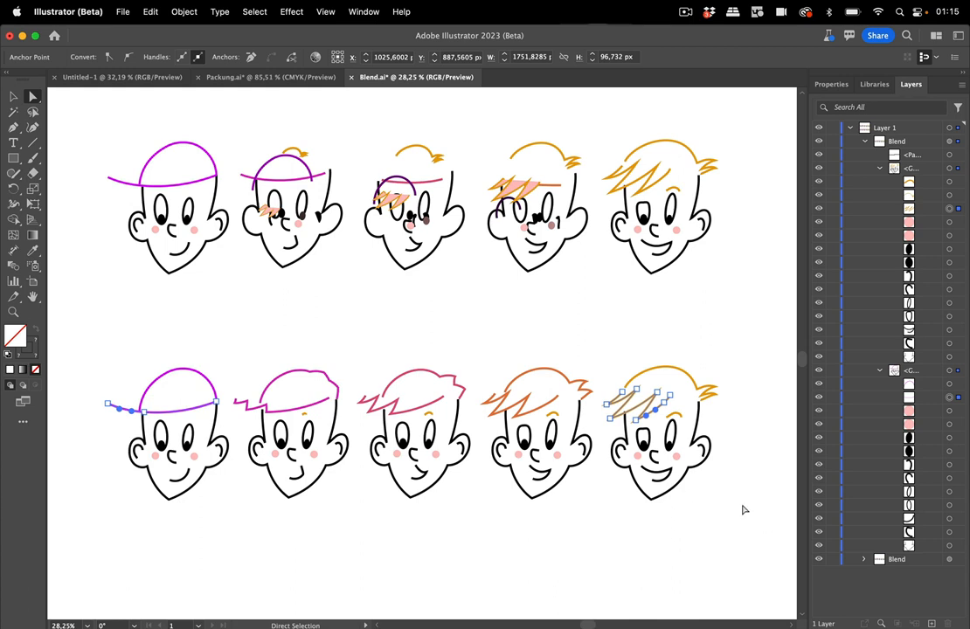
left_click(743, 339)
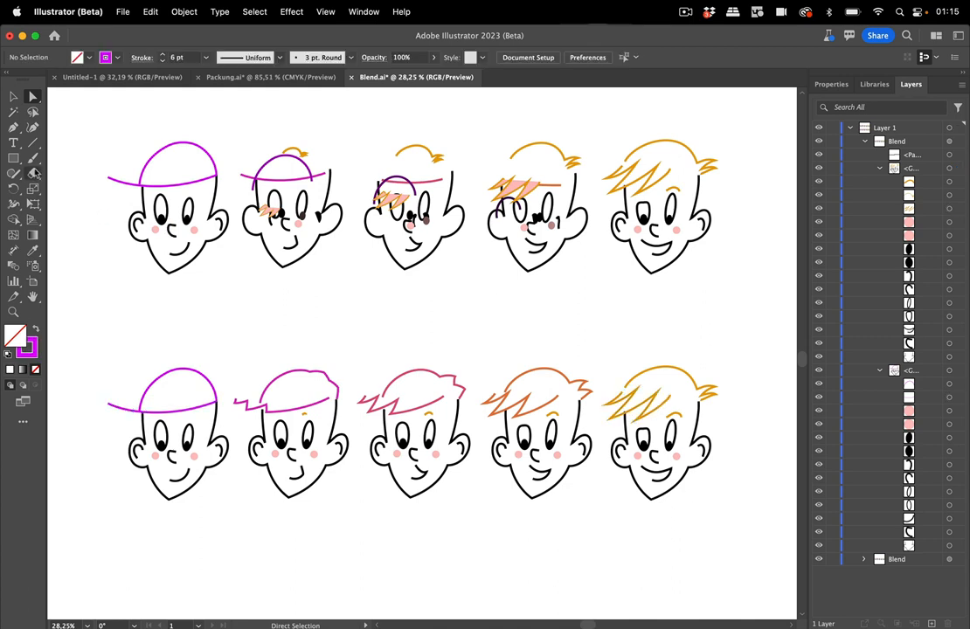
Step: Turn on the New Blend option for the upper row's blend
left_click(13, 96)
left_click(260, 188)
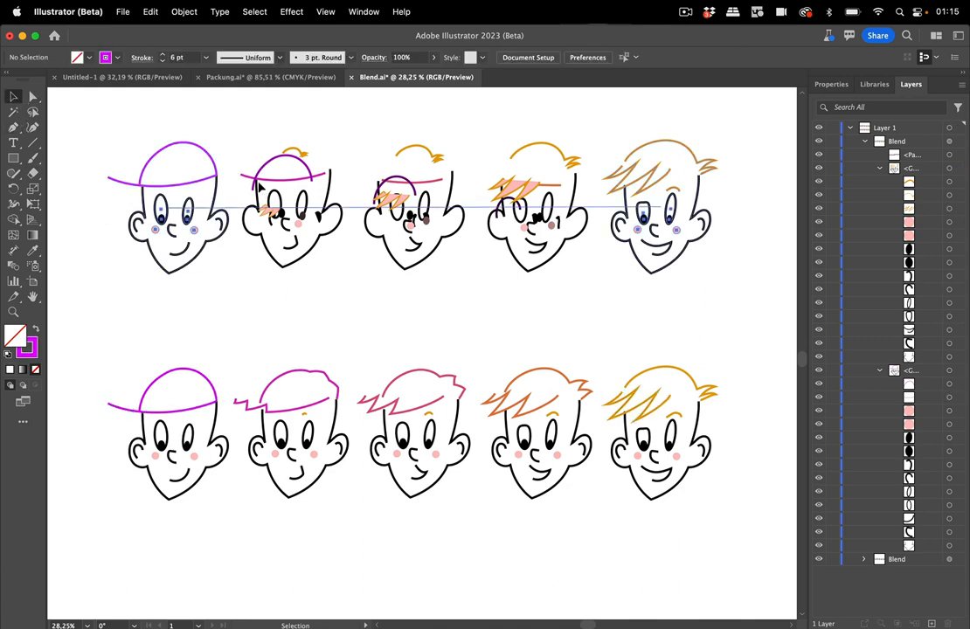
double_click(13, 269)
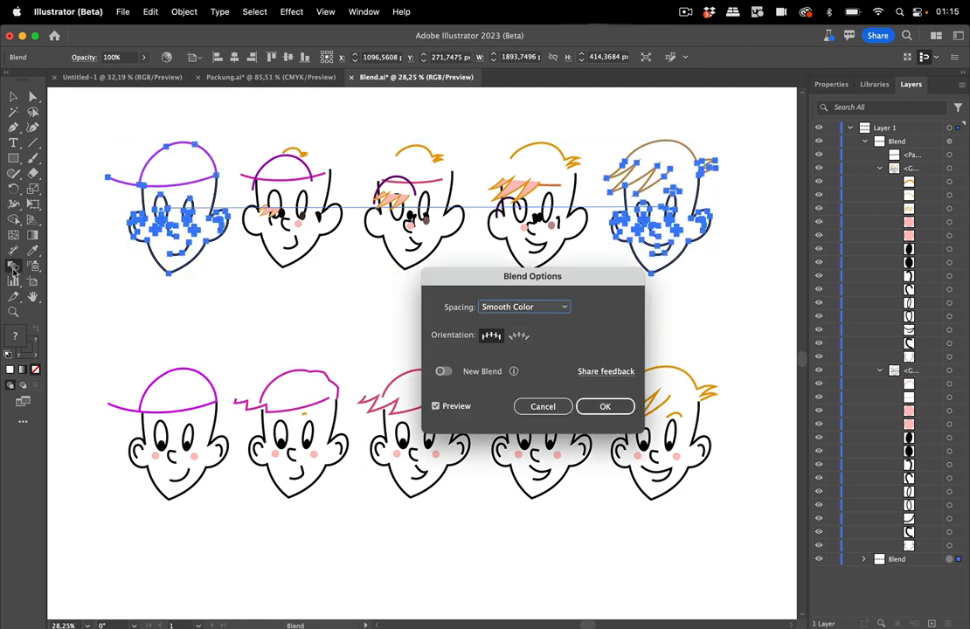
left_click(469, 374)
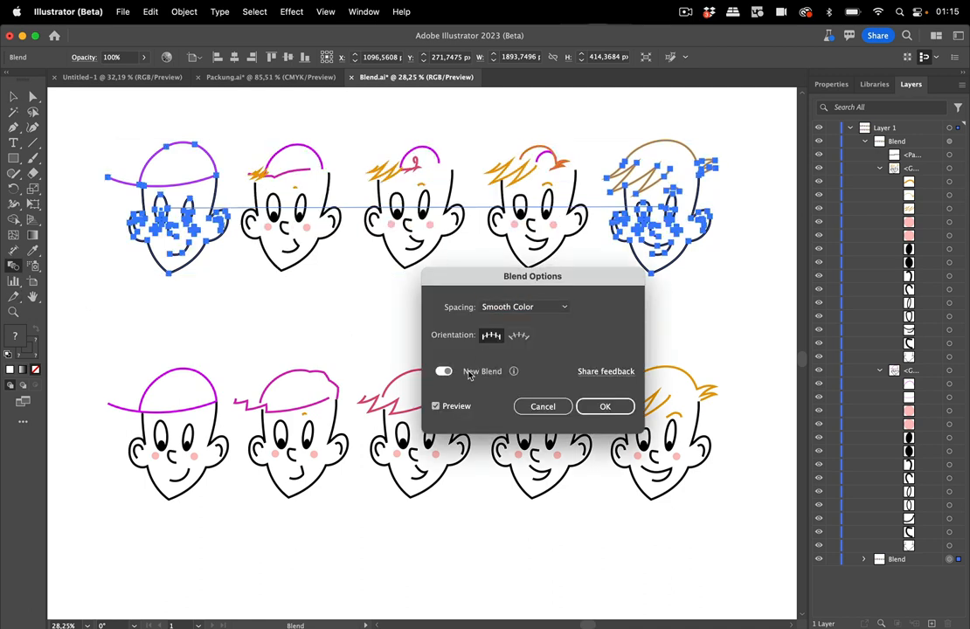
left_click(614, 407)
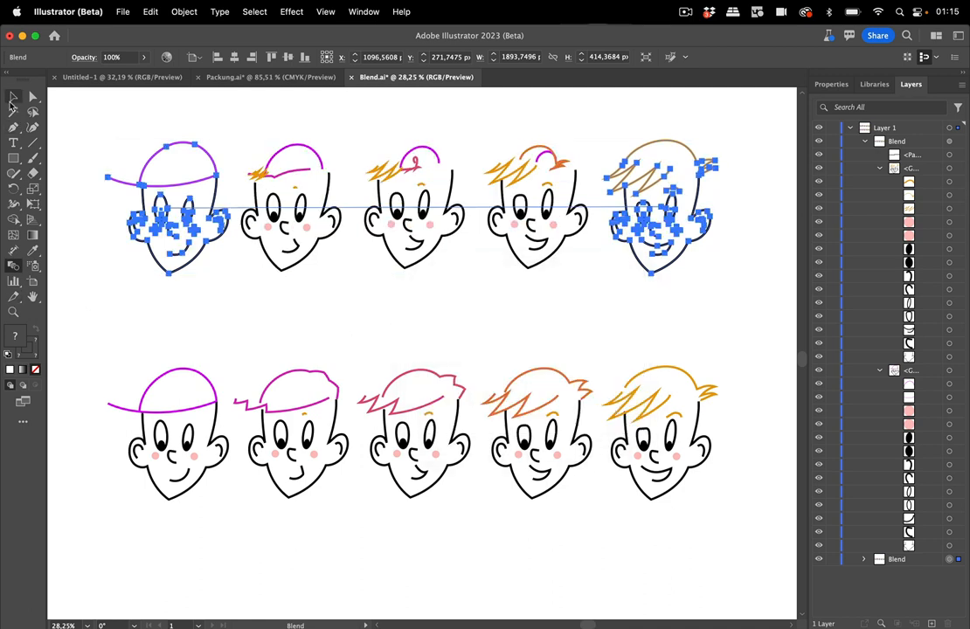
left_click(14, 97)
left_click(293, 317)
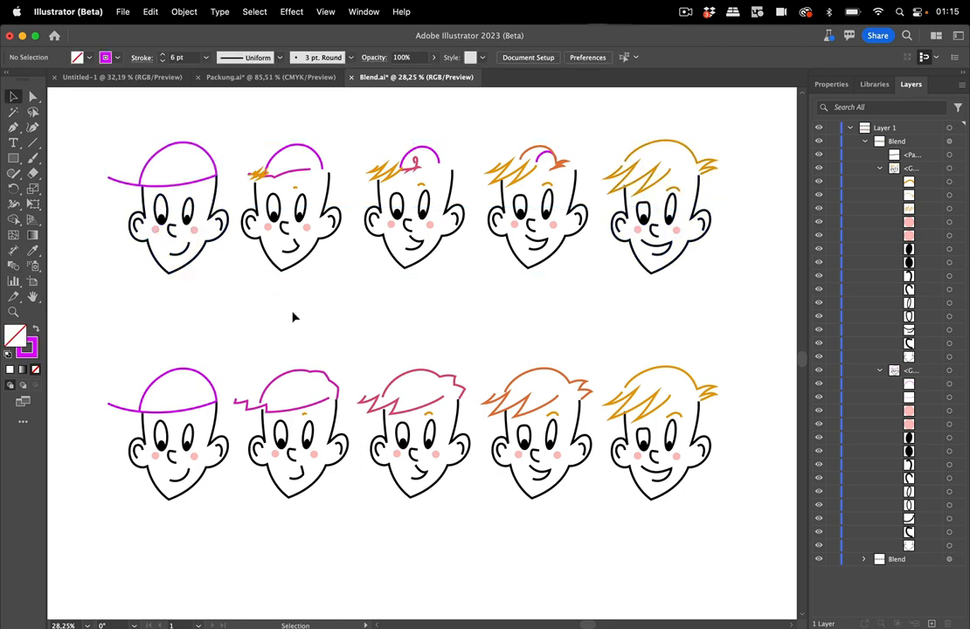